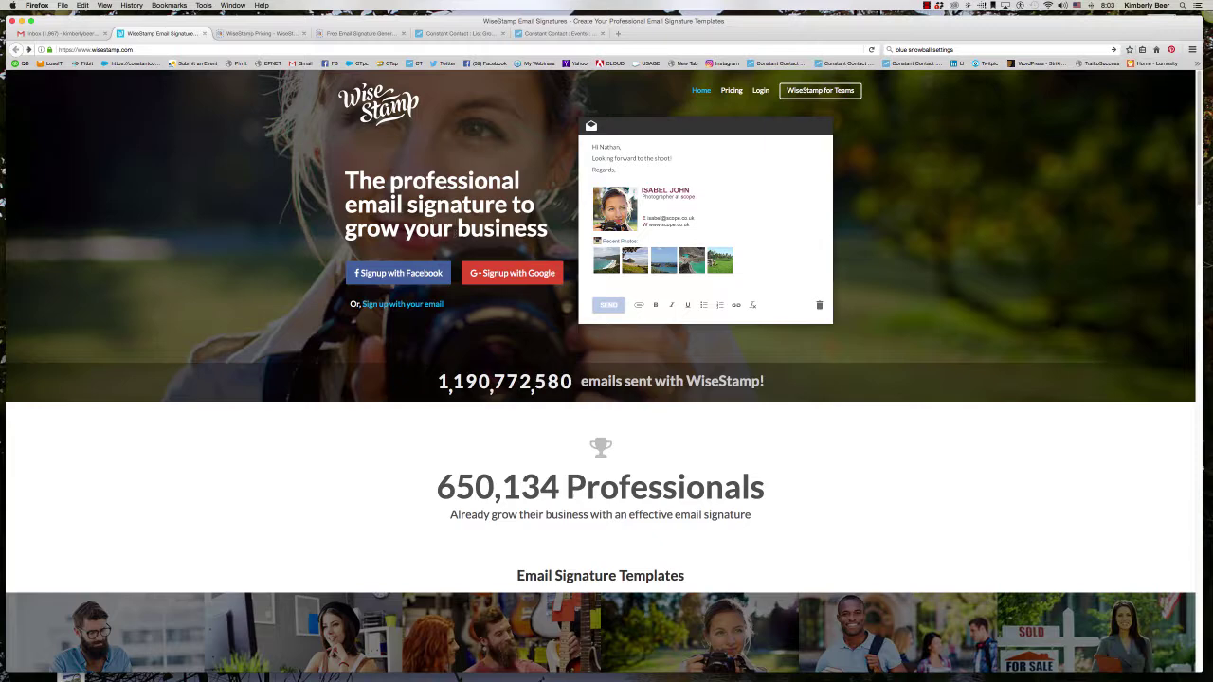
Step: Switch to the Gmail draft and set its sender to the Midnight Productions, Inc. address
{"action": "left_click", "coordinate": [50, 34]}
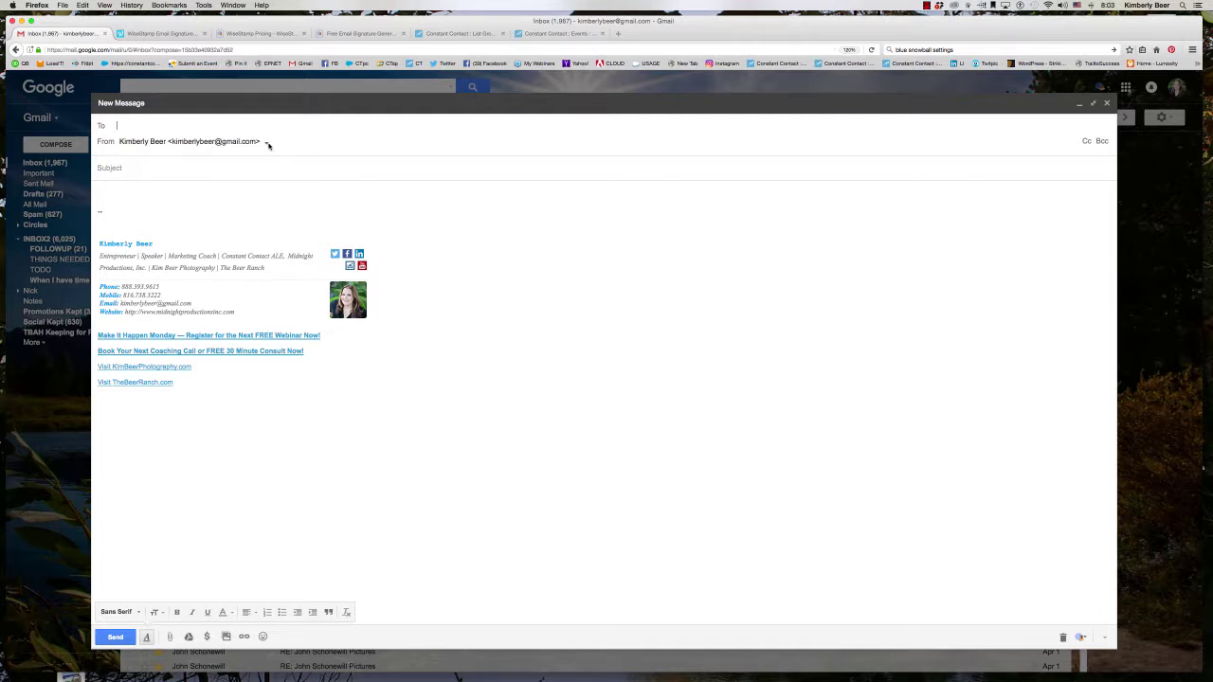
{"action": "left_click", "coordinate": [267, 143]}
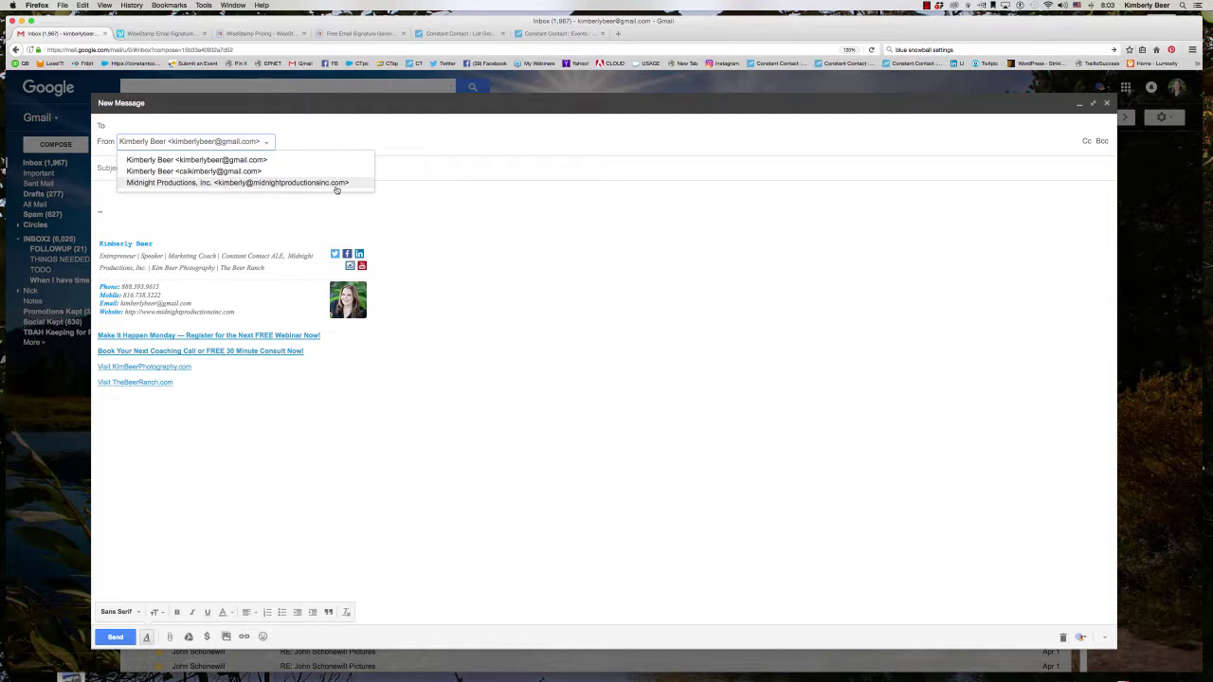
{"action": "left_click", "coordinate": [270, 185]}
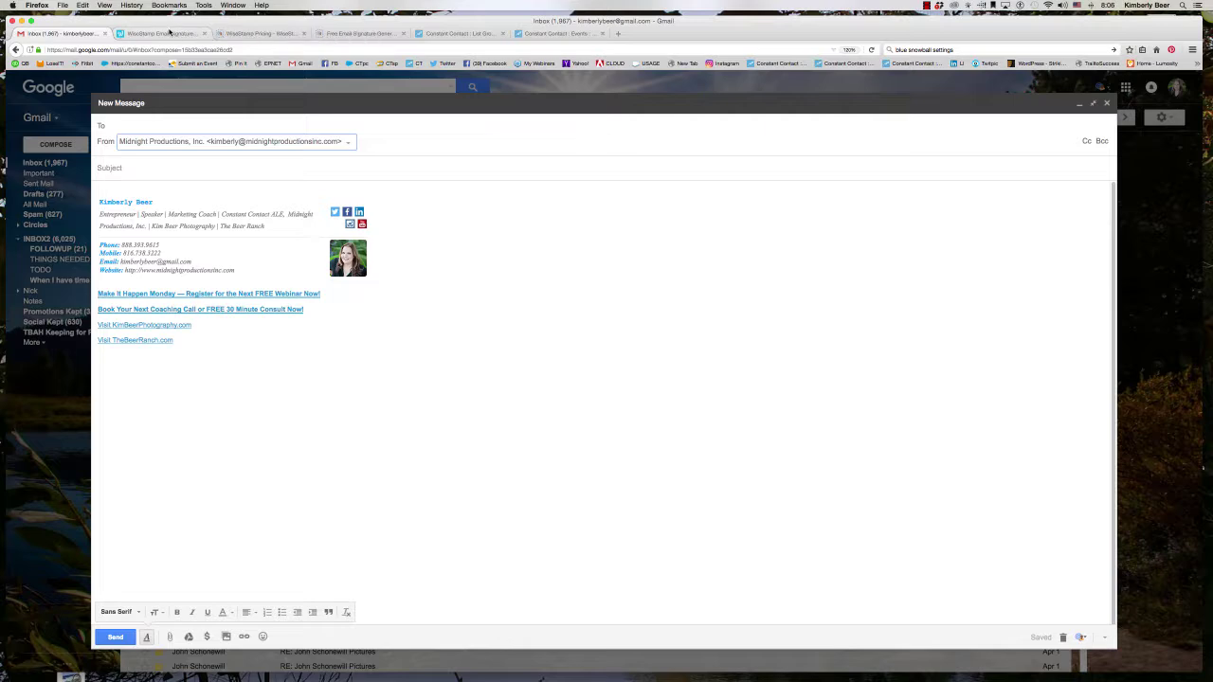
Step: Examine the WiseStamp home page, including its sample signatures, testimonials, company information and footer links
{"action": "left_click", "coordinate": [161, 33]}
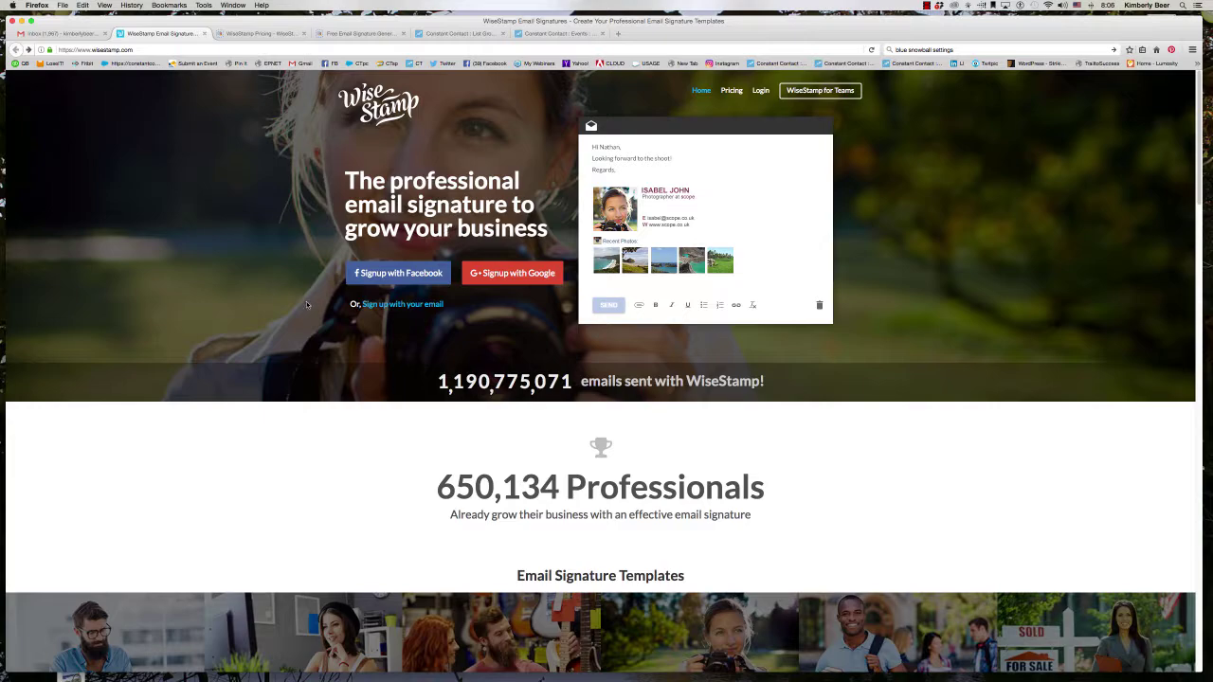
{"action": "scroll", "coordinate": [445, 227], "scroll_direction": "down", "scroll_amount": 3}
{"action": "scroll", "coordinate": [443, 354], "scroll_direction": "down", "scroll_amount": 10}
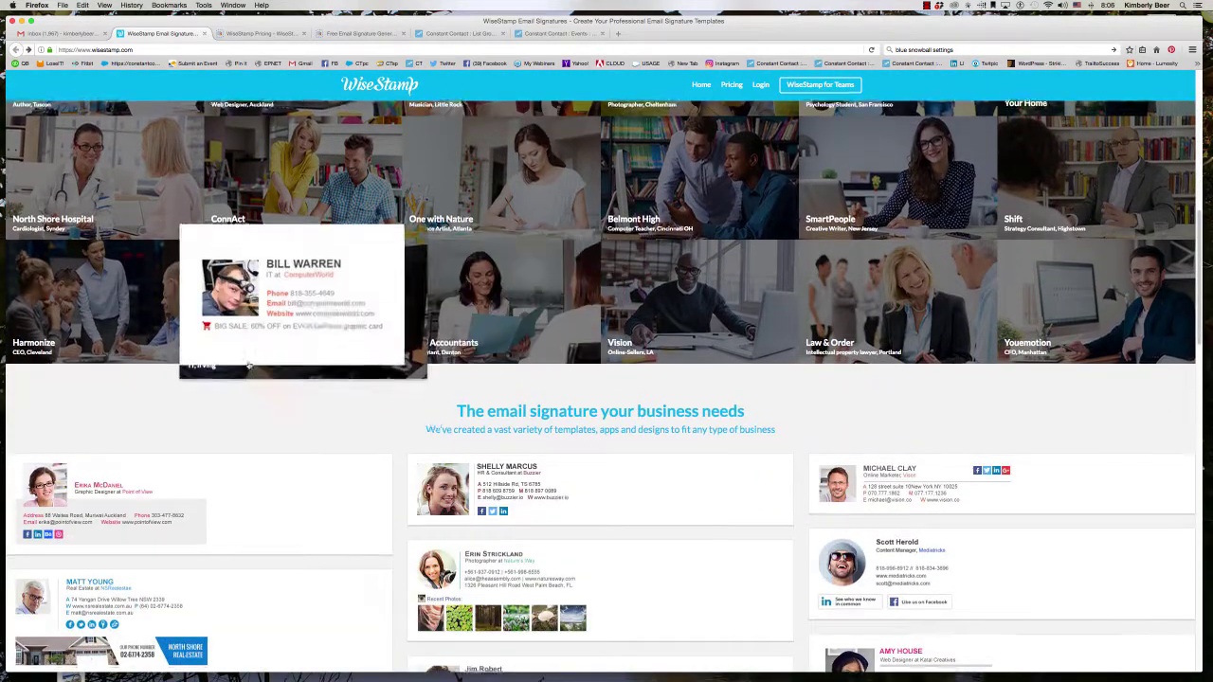
{"action": "scroll", "coordinate": [265, 356], "scroll_direction": "down", "scroll_amount": 5}
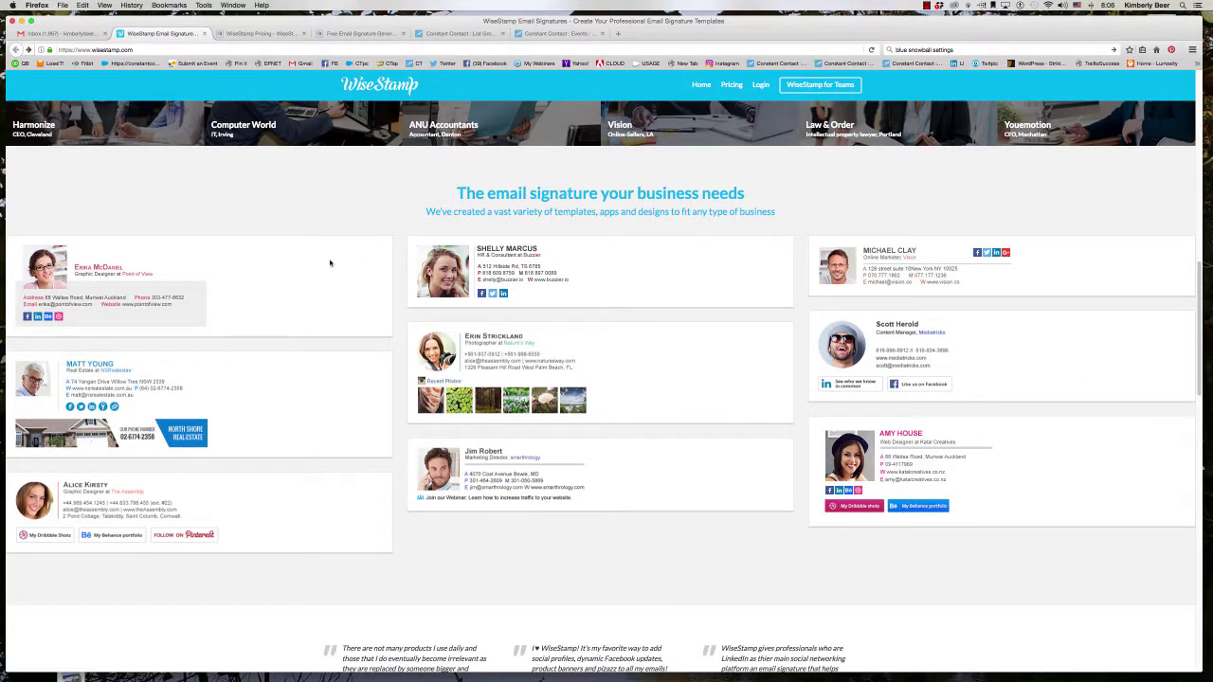
{"action": "scroll", "coordinate": [527, 538], "scroll_direction": "down", "scroll_amount": 10}
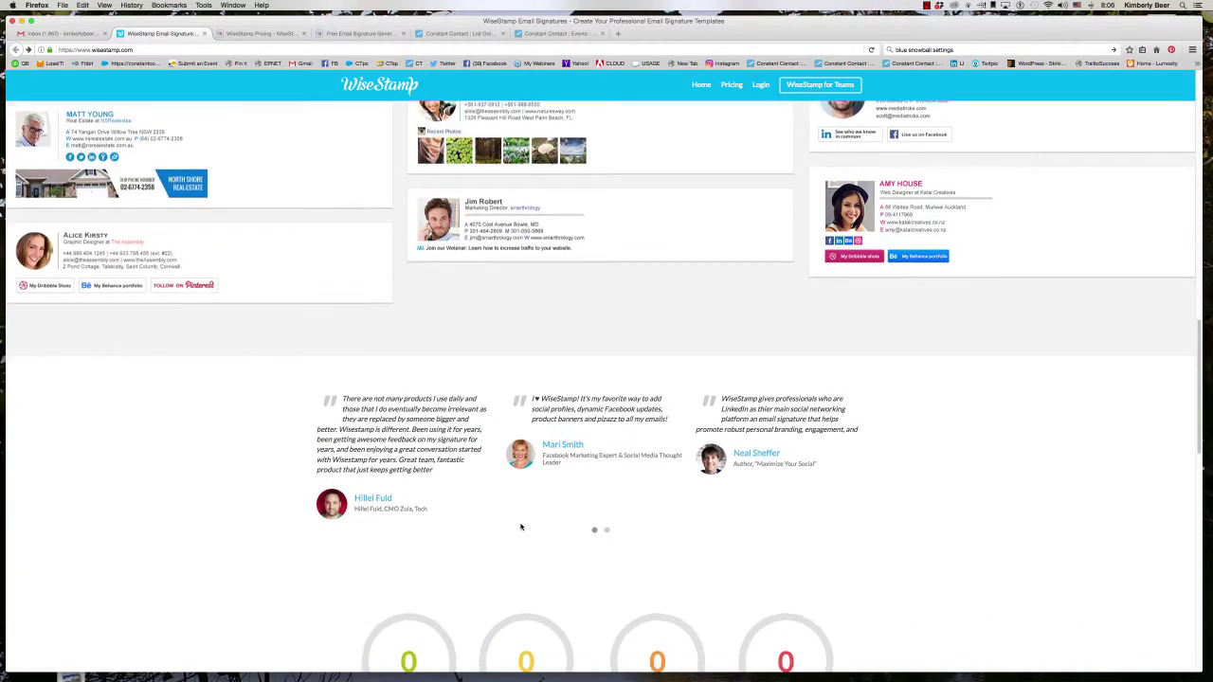
{"action": "scroll", "coordinate": [520, 520], "scroll_direction": "down", "scroll_amount": 15}
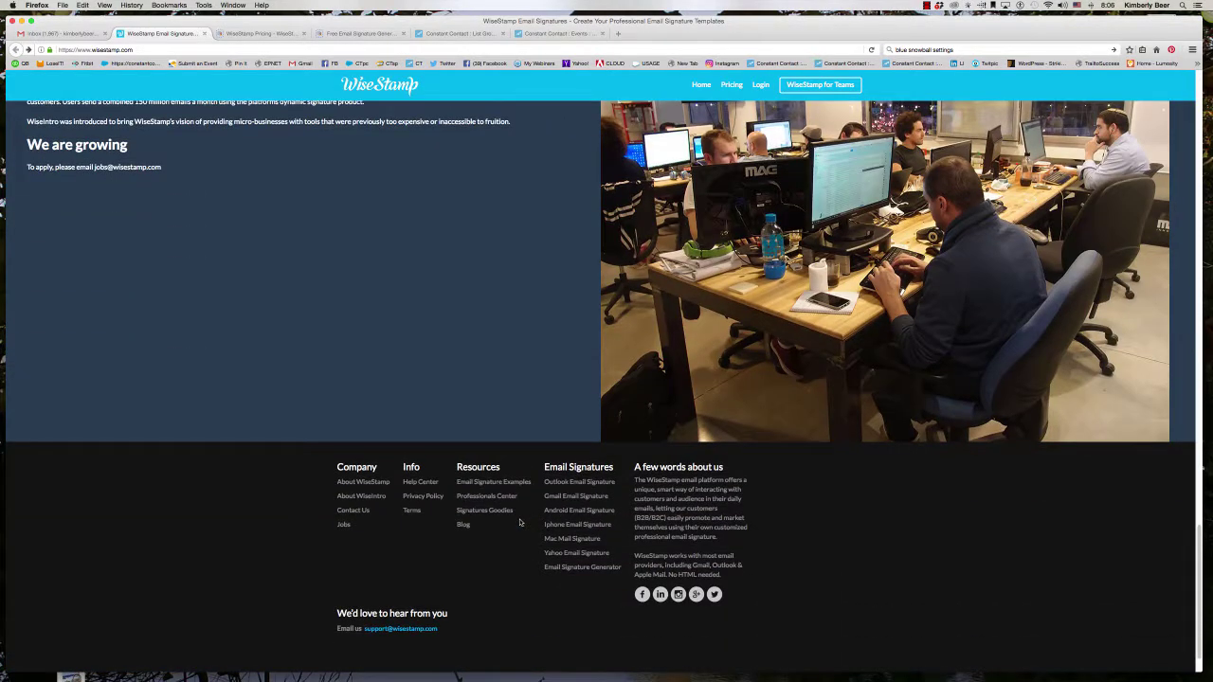
{"action": "scroll", "coordinate": [519, 522], "scroll_direction": "up", "scroll_amount": 2}
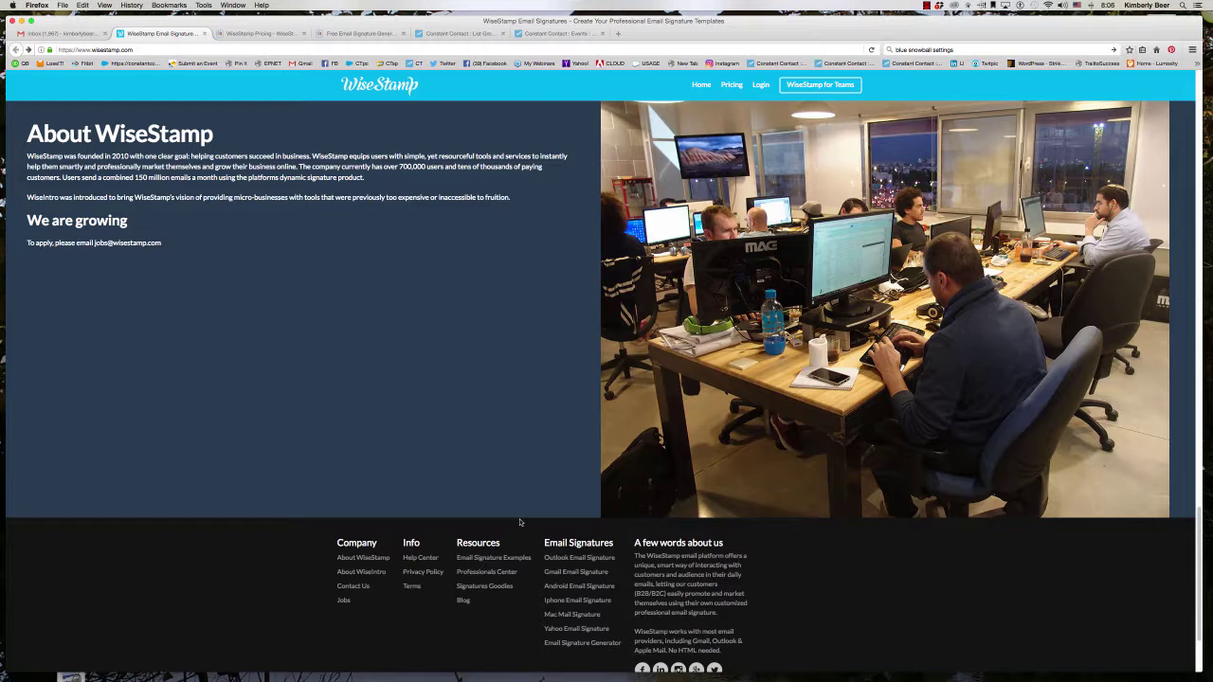
{"action": "scroll", "coordinate": [519, 522], "scroll_direction": "up", "scroll_amount": 1}
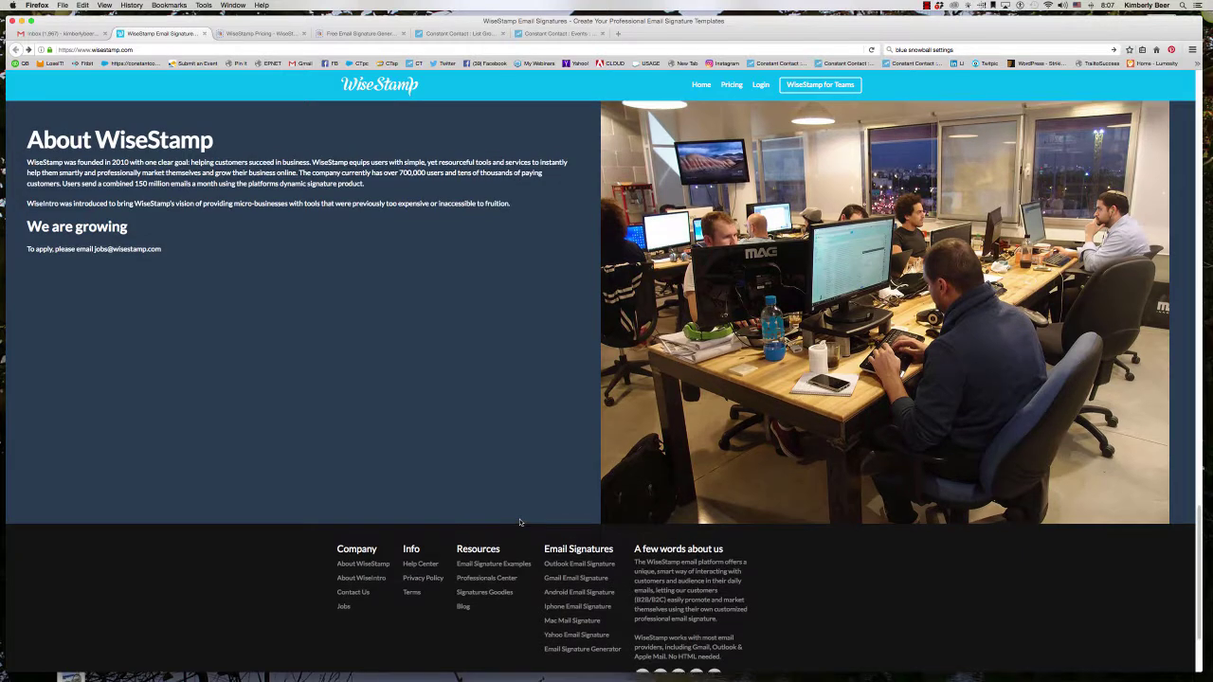
{"action": "scroll", "coordinate": [520, 522], "scroll_direction": "down", "scroll_amount": 4}
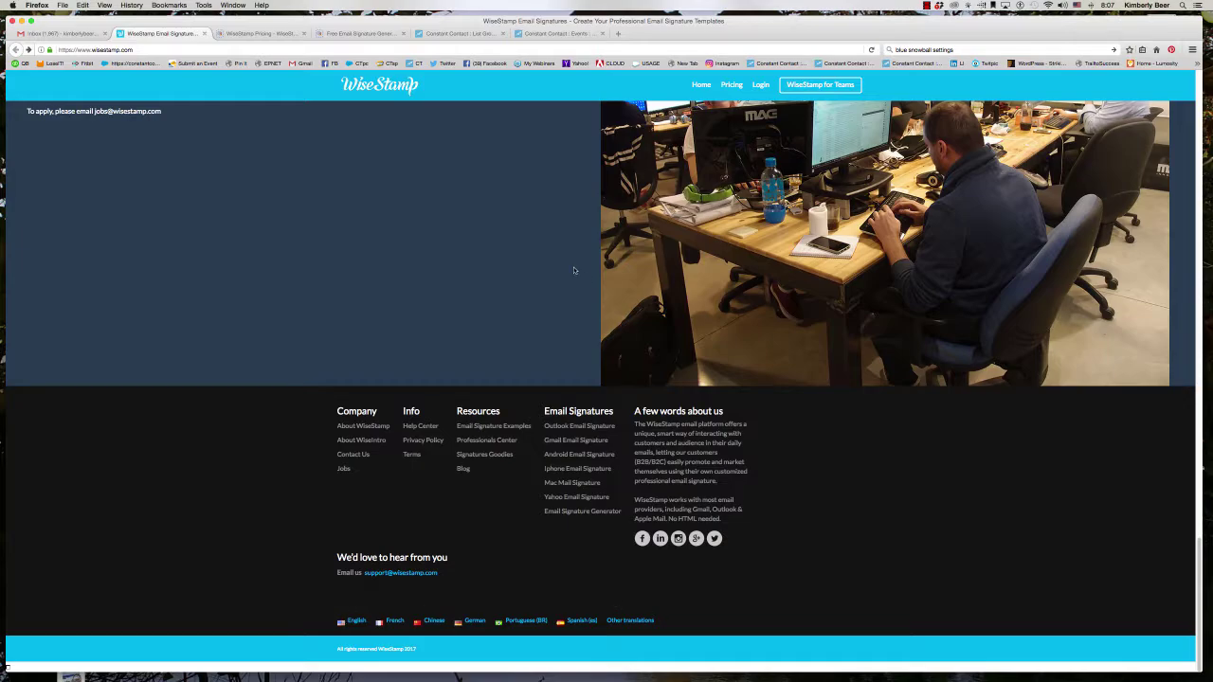
{"action": "scroll", "coordinate": [574, 268], "scroll_direction": "up", "scroll_amount": 20}
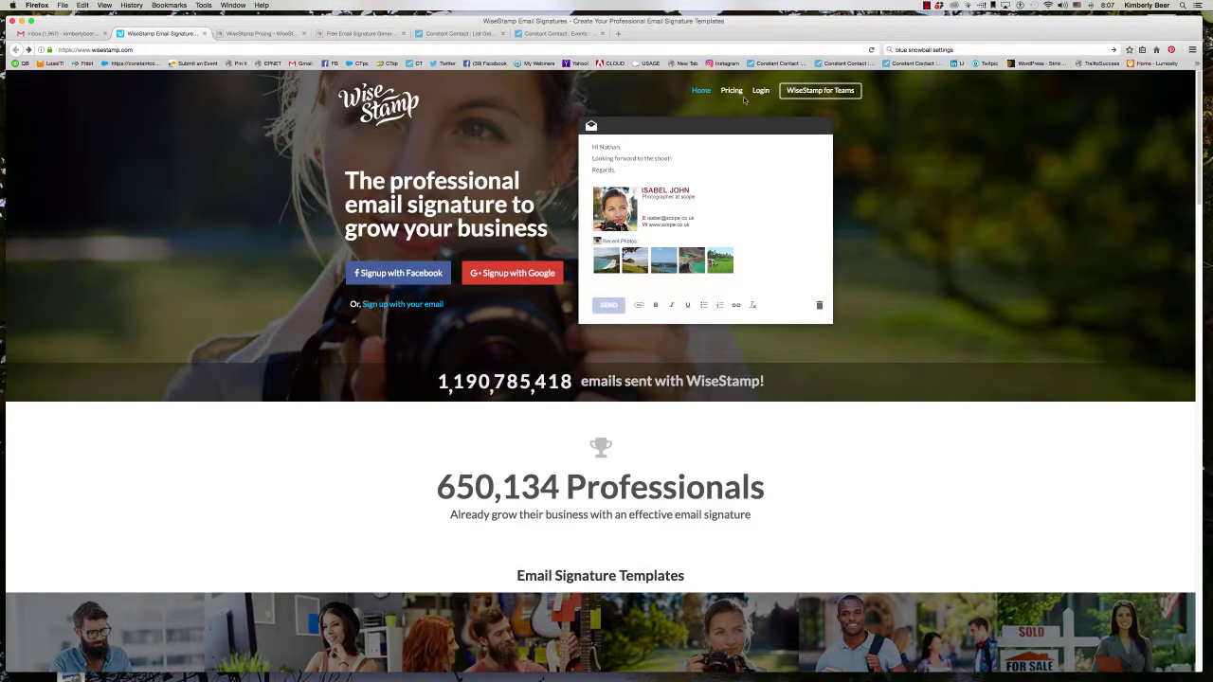
Step: Review the WiseStamp Pro plan's features, annual billing price and FAQ on the pricing page
{"action": "left_click", "coordinate": [254, 34]}
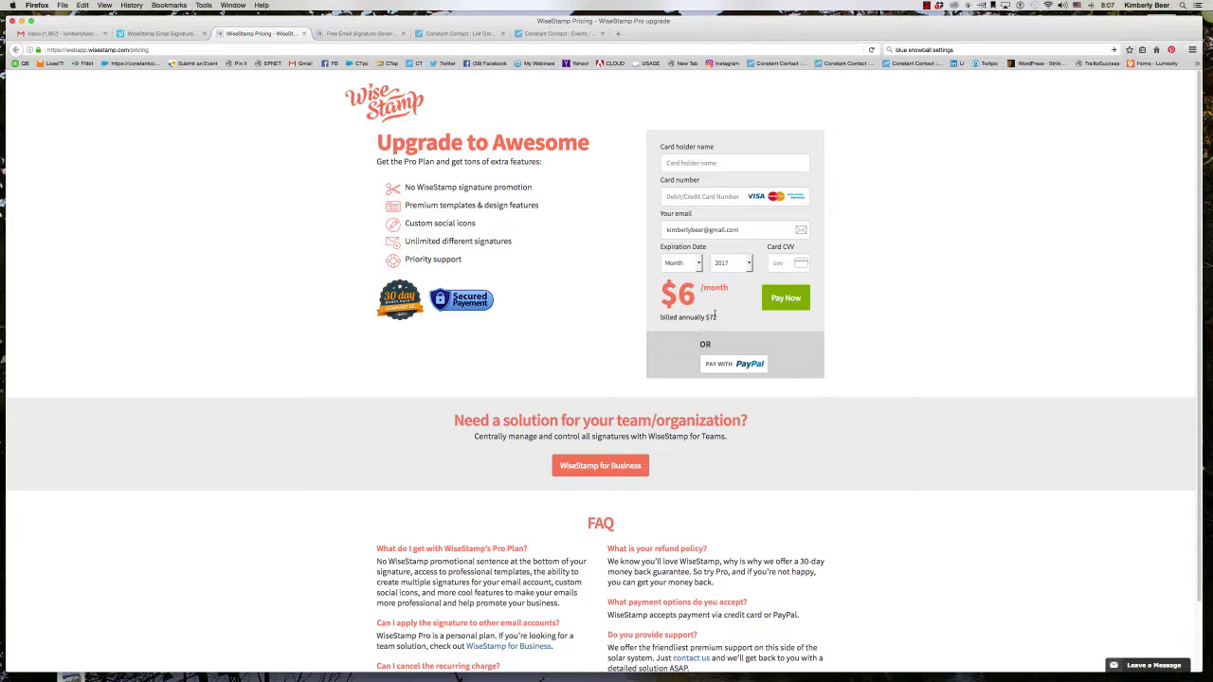
{"action": "left_click_drag", "start_coordinate": [718, 319], "coordinate": [704, 318]}
{"action": "scroll", "coordinate": [447, 517], "scroll_direction": "down", "scroll_amount": 3}
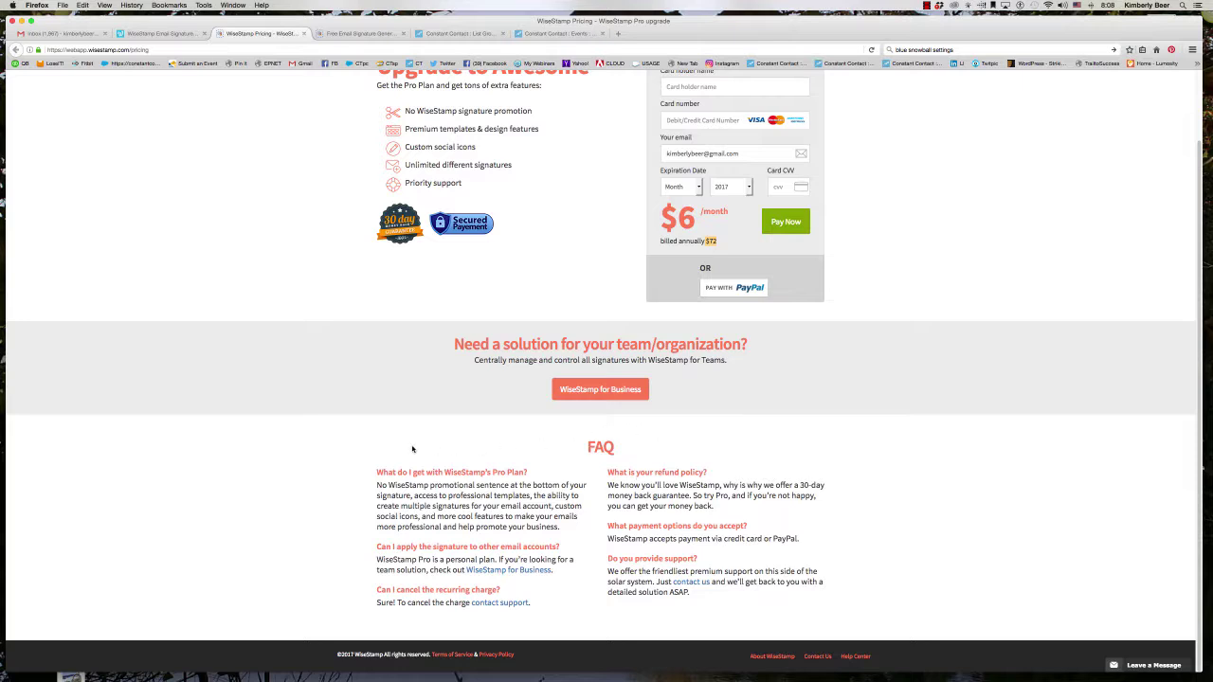
{"action": "scroll", "coordinate": [412, 450], "scroll_direction": "up", "scroll_amount": 3}
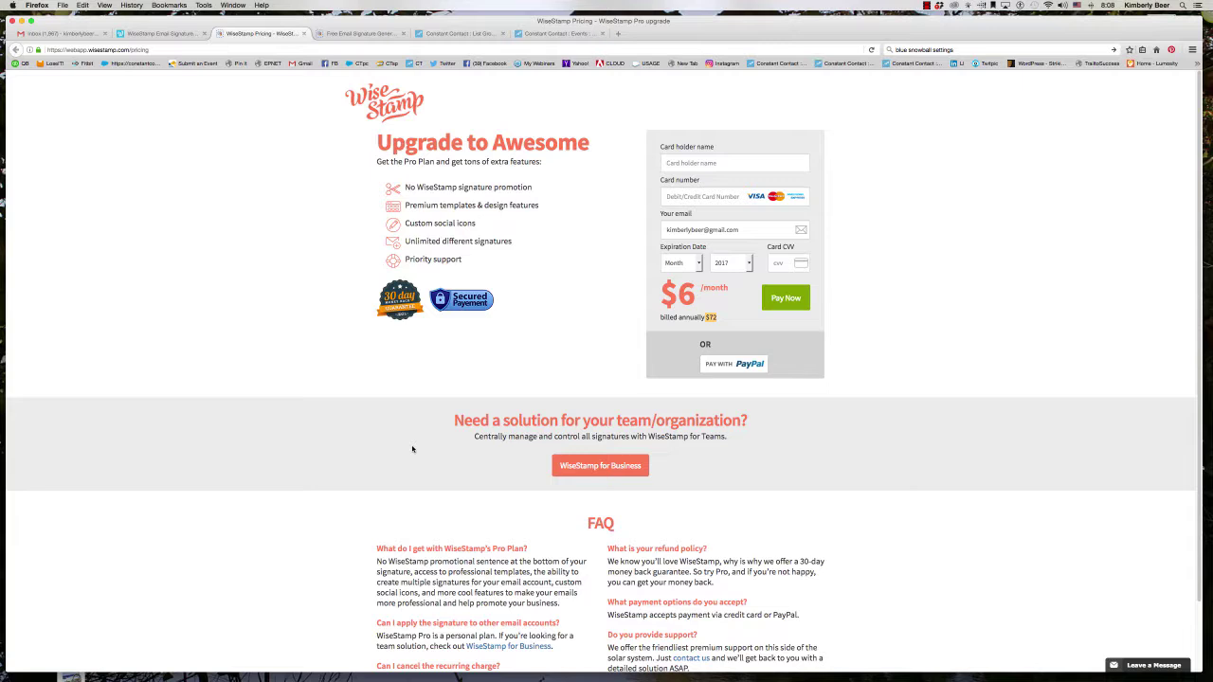
Step: In the WiseStamp signature generator, reword the first custom HTML link to "Make It Happen Monday — Register for our FREE tip every week!" and save it
{"action": "left_click", "coordinate": [360, 33]}
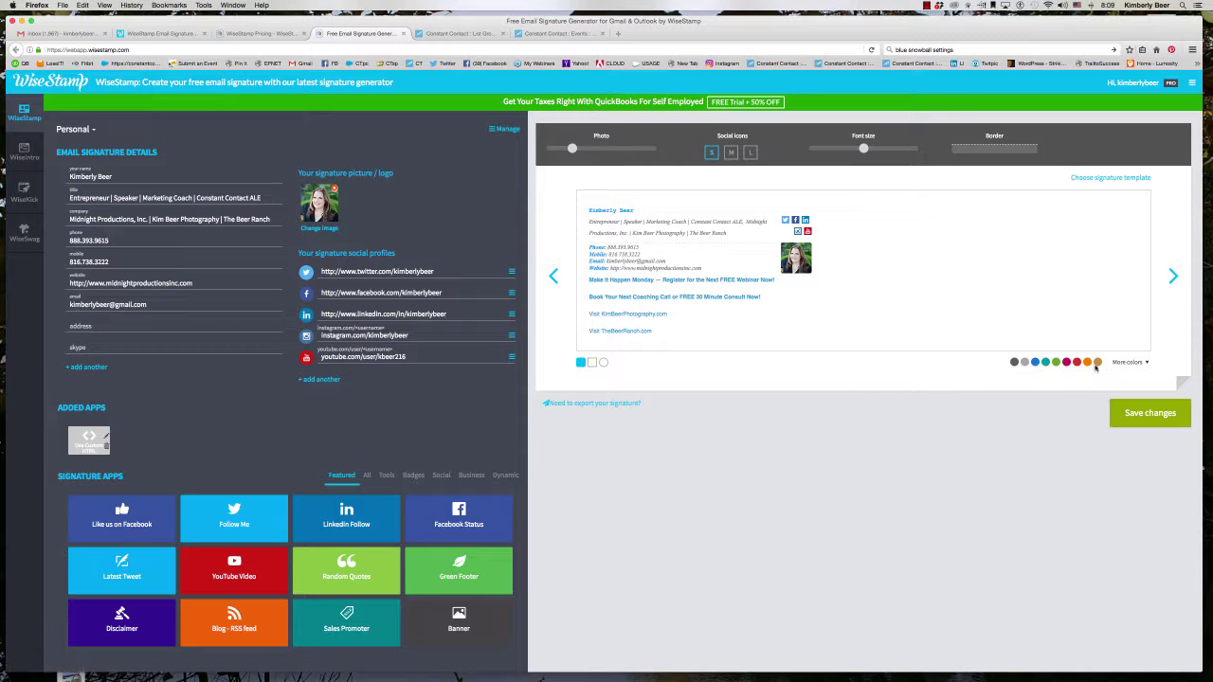
{"action": "mouse_move", "coordinate": [727, 281]}
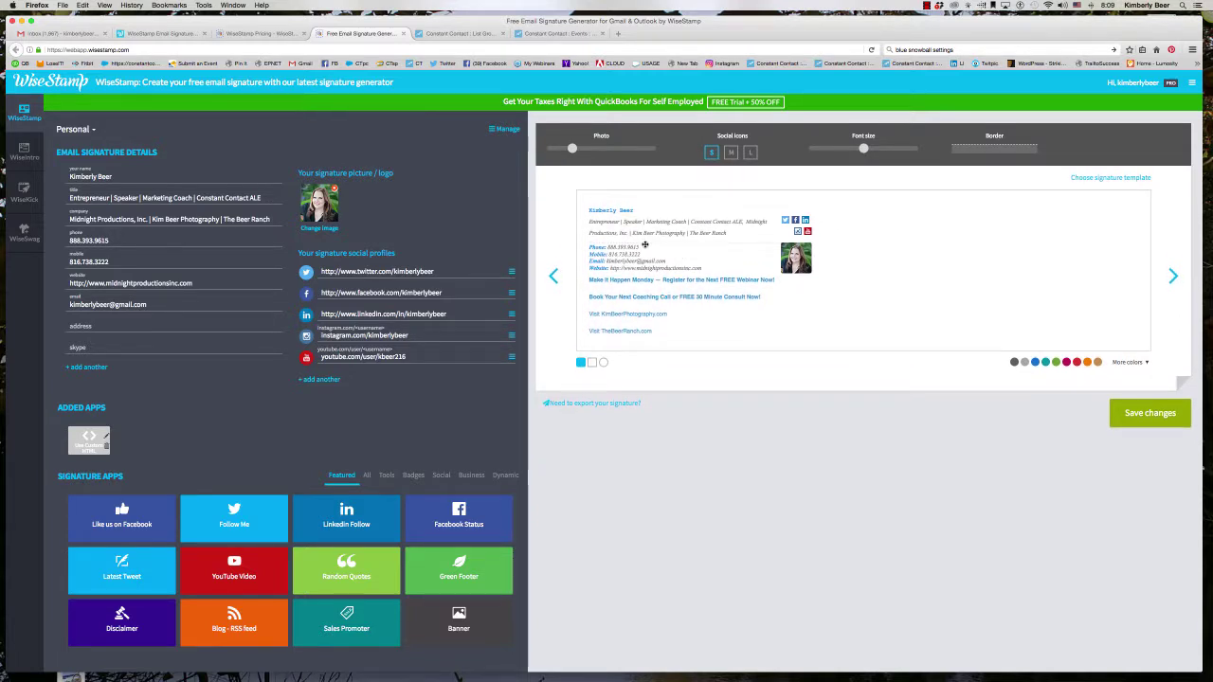
{"action": "mouse_move", "coordinate": [613, 301]}
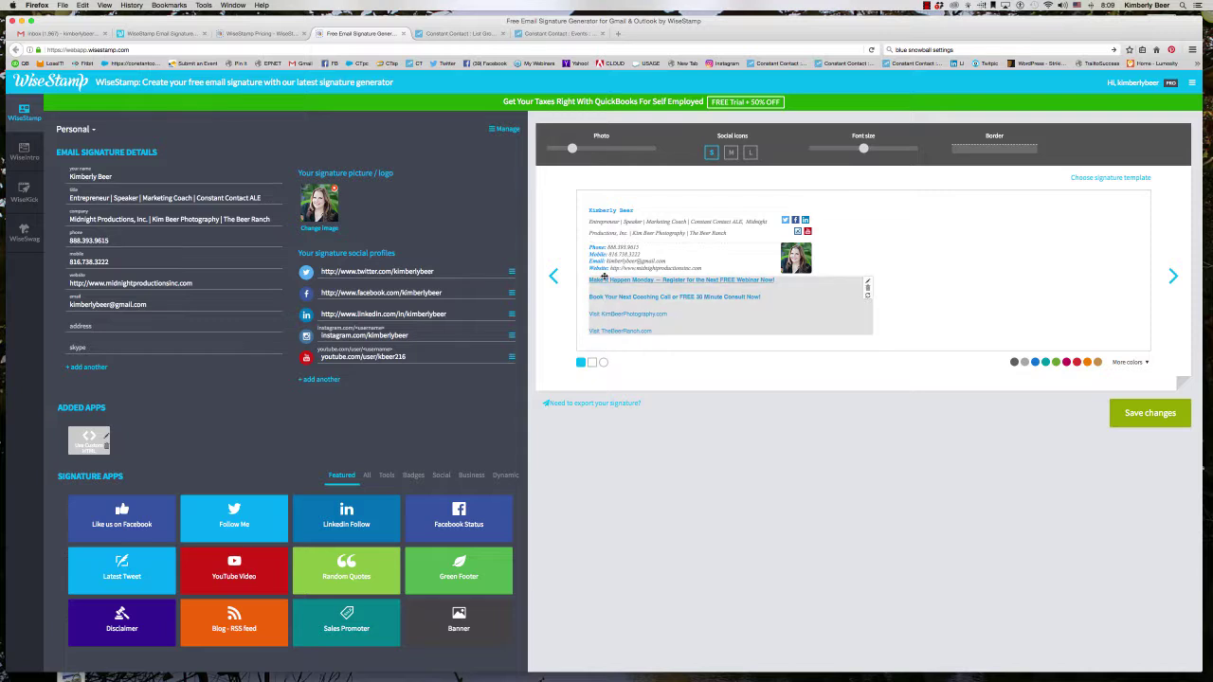
{"action": "mouse_move", "coordinate": [599, 331]}
{"action": "left_click_drag", "start_coordinate": [593, 279], "coordinate": [724, 281]}
{"action": "left_click", "coordinate": [867, 282]}
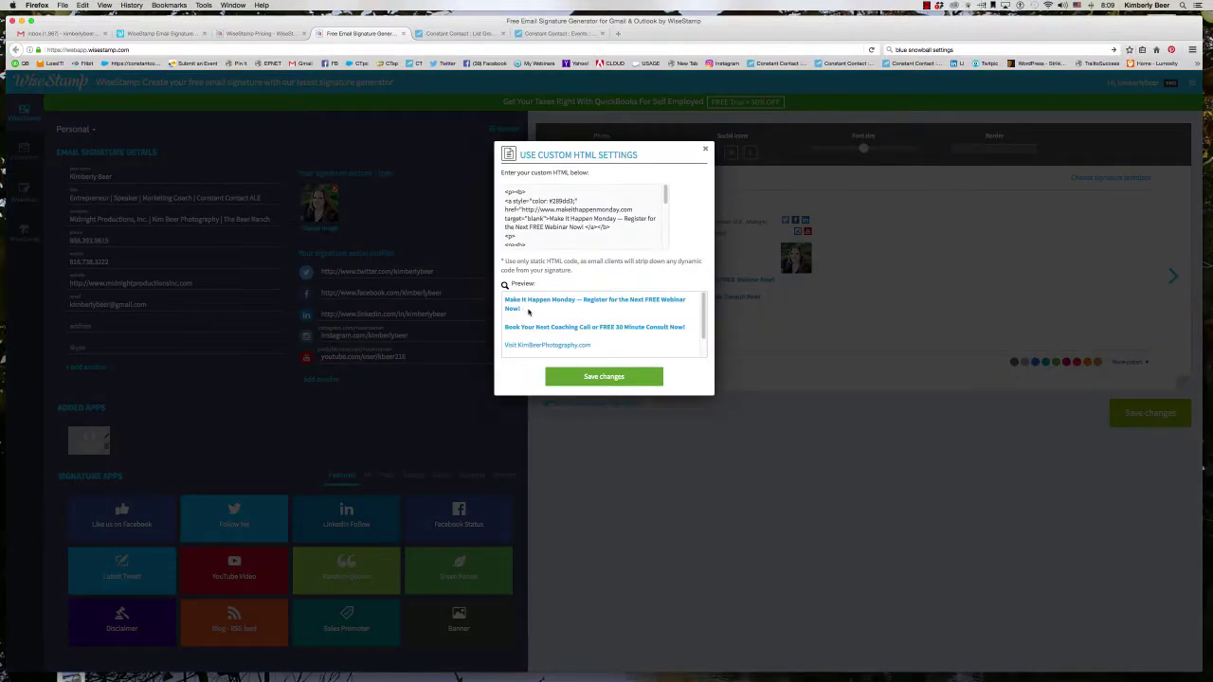
{"action": "left_click_drag", "start_coordinate": [517, 311], "coordinate": [620, 299]}
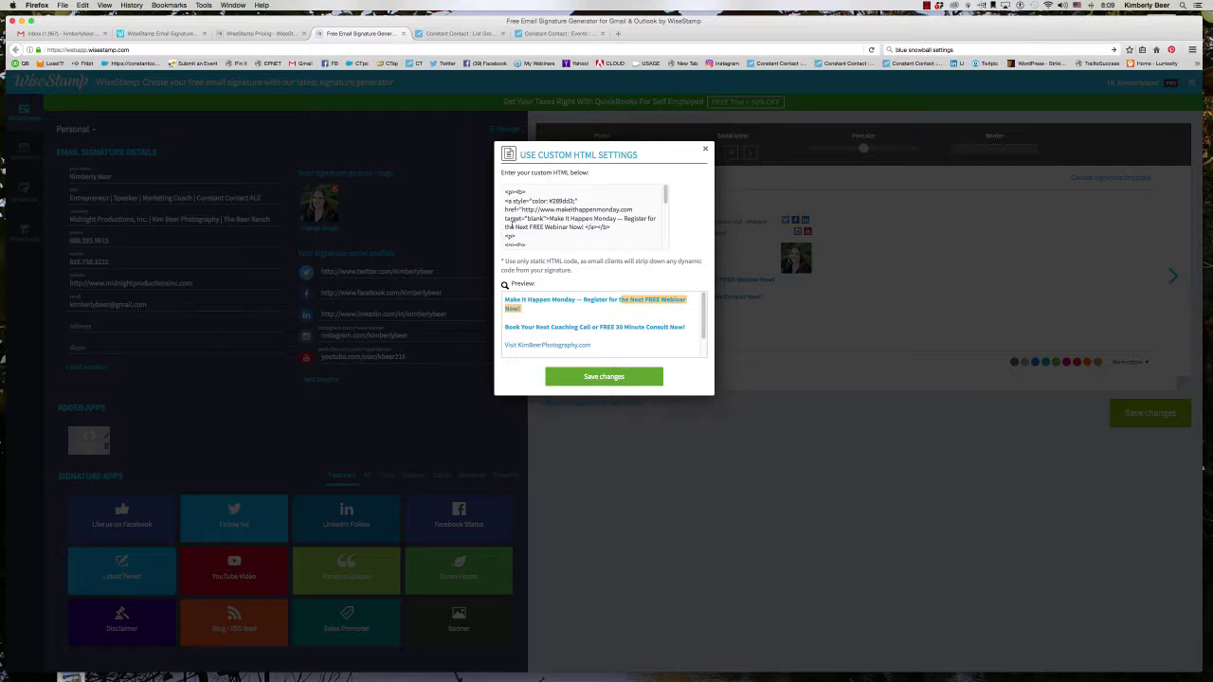
{"action": "left_click", "coordinate": [513, 226]}
{"action": "left_click", "coordinate": [585, 228], "text": "shift"}
{"action": "type", "text": "our"}
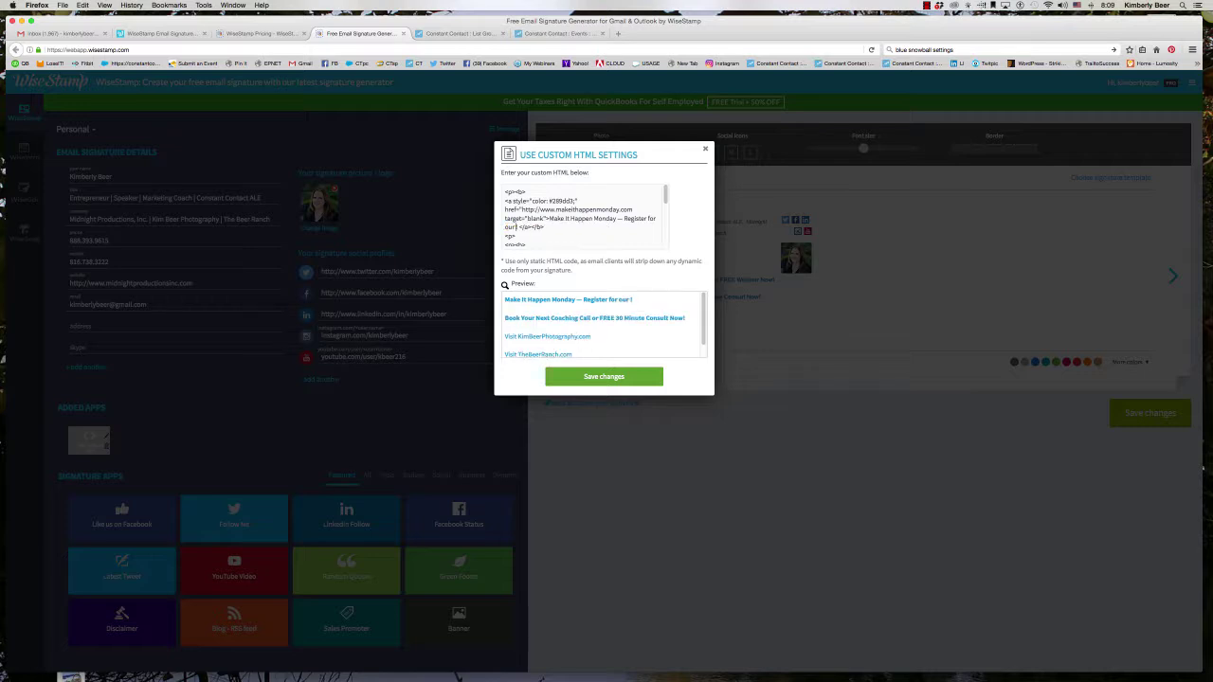
{"action": "type", "text": " FREE tip every week!"}
{"action": "left_click", "coordinate": [583, 379]}
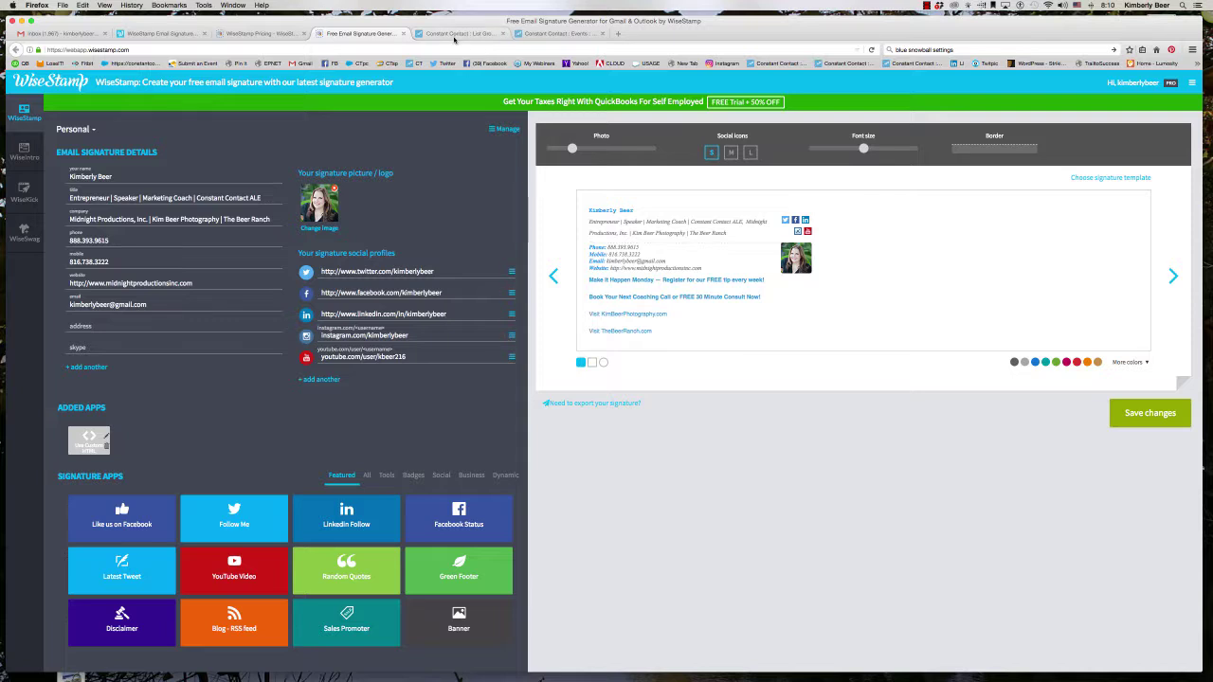
Step: Copy the form URL of the main Sign-Up Form in Constant Contact and return to the WiseStamp signature generator
{"action": "left_click", "coordinate": [455, 34]}
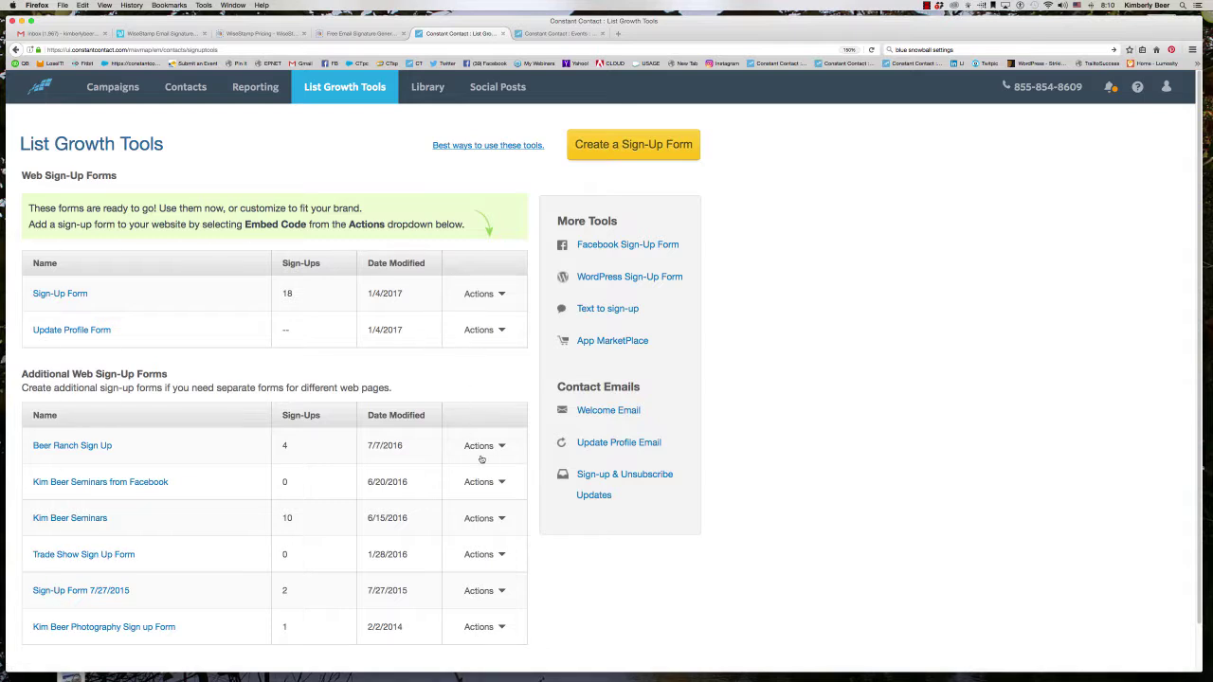
{"action": "left_click", "coordinate": [501, 295]}
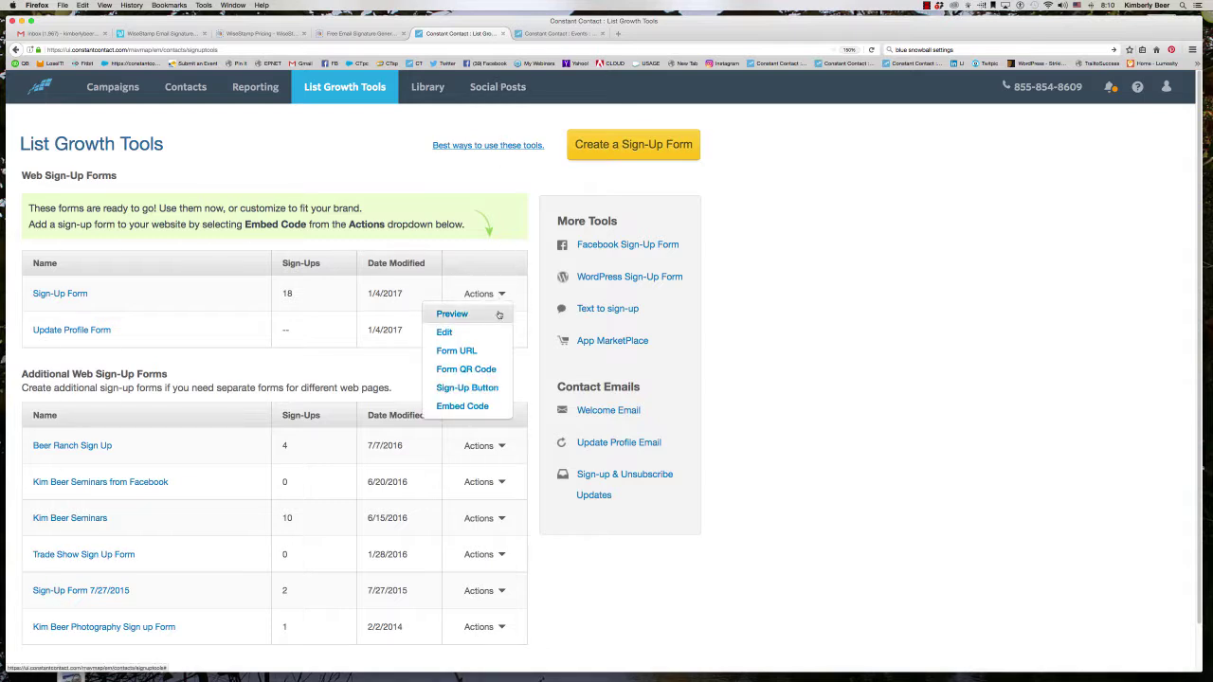
{"action": "left_click", "coordinate": [462, 350]}
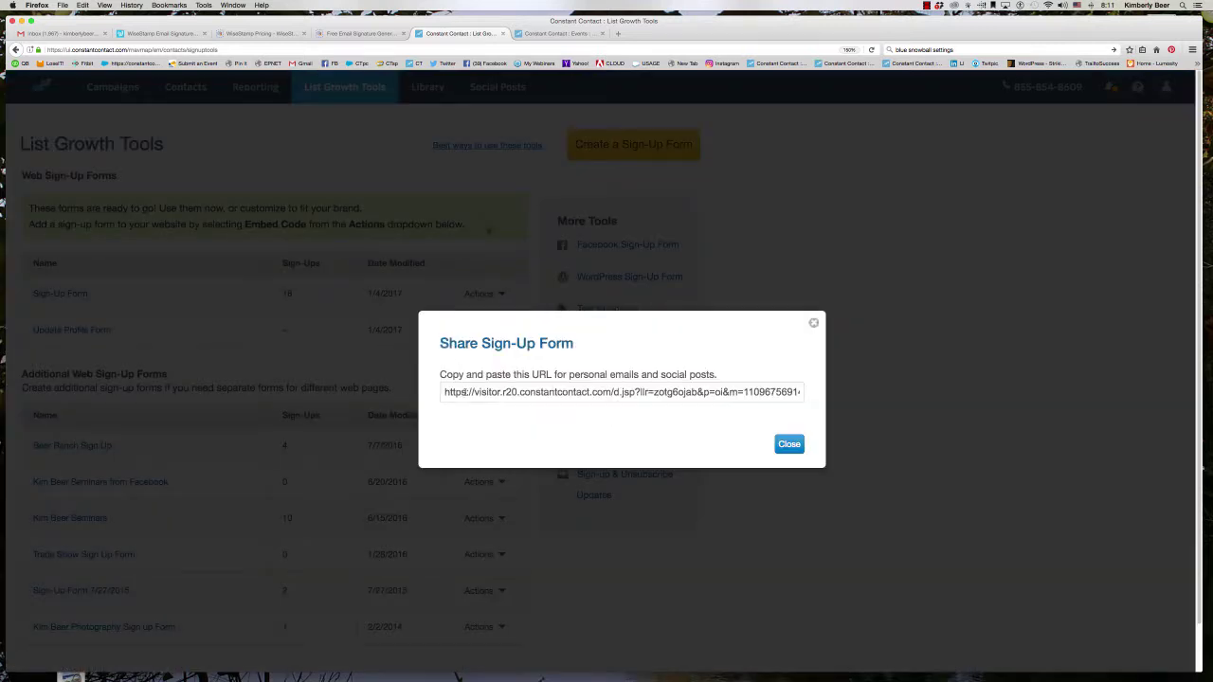
{"action": "left_click_drag", "start_coordinate": [443, 397], "coordinate": [830, 400]}
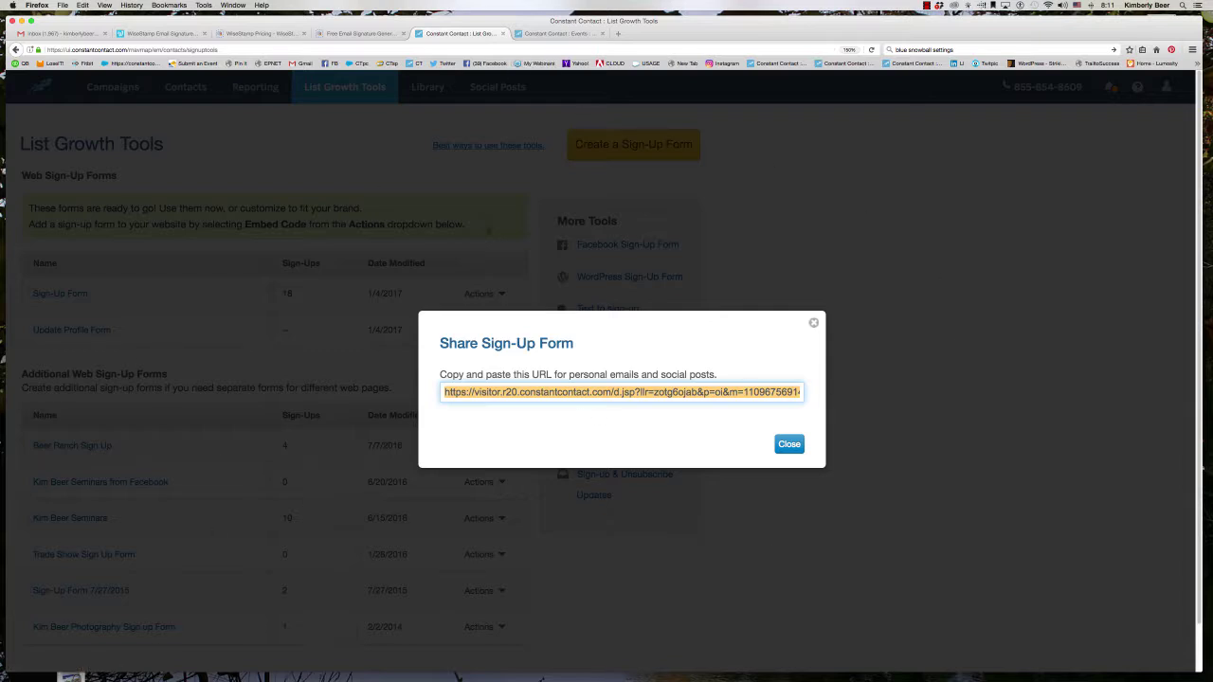
{"action": "left_click", "coordinate": [360, 33]}
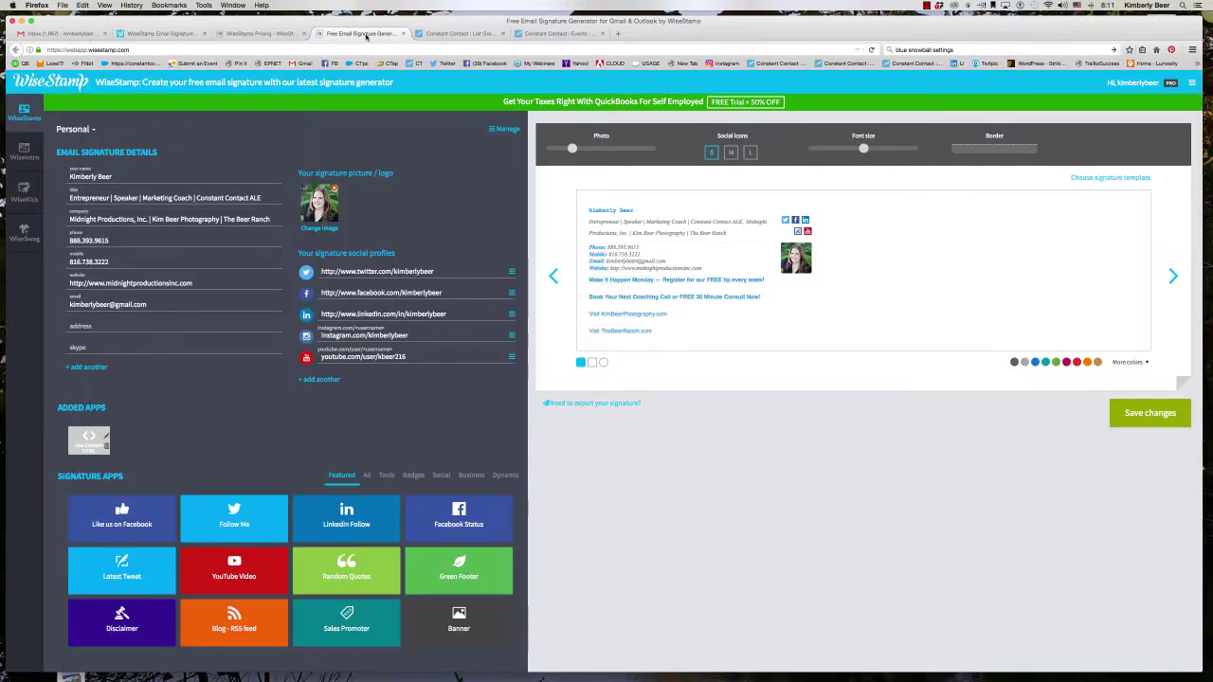